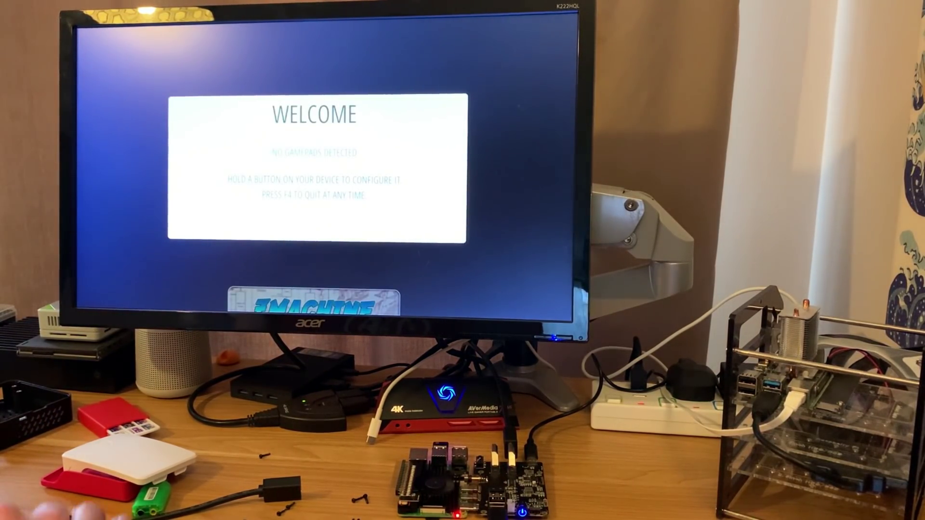
Quit the welcome screen to the terminal and open /boot/config.txt in nano with sudo
{"action": "key", "text": "F4"}
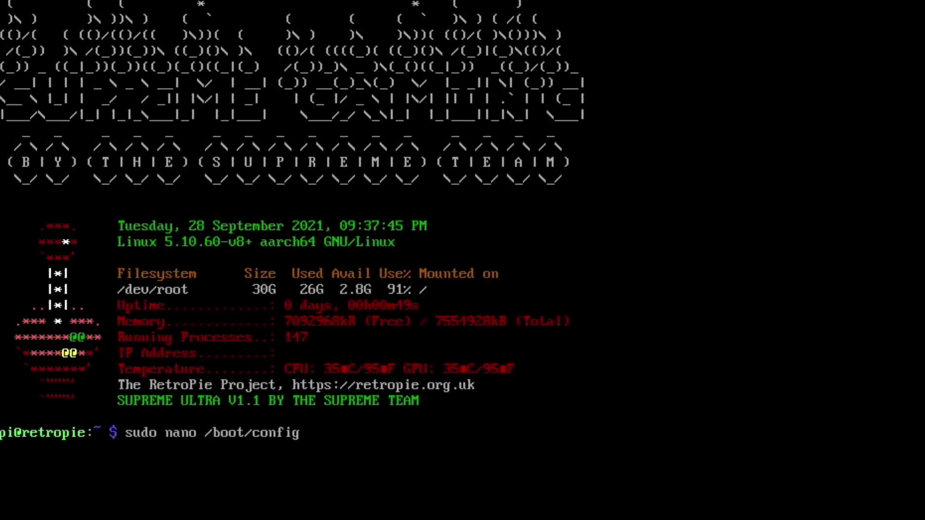
{"action": "type", "text": ".txt"}
{"action": "key", "text": "Return"}
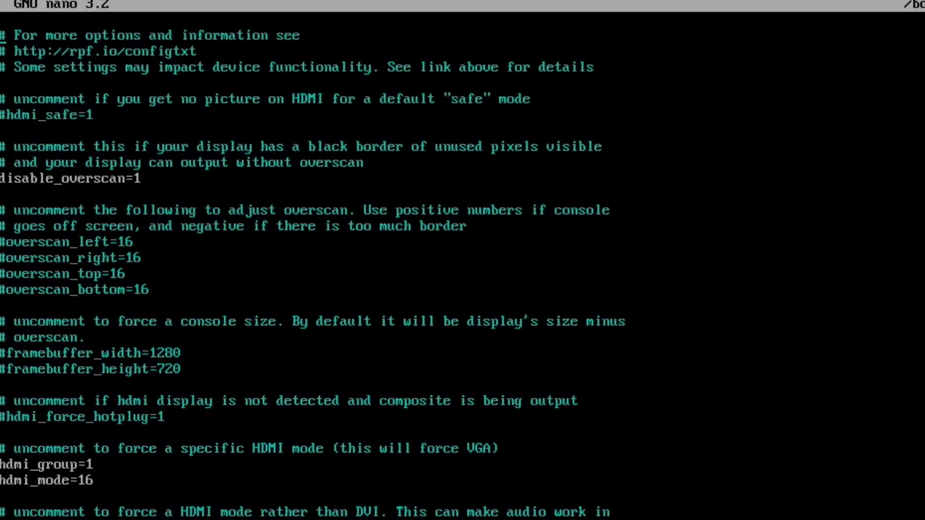
Uncomment the arm_freq line under the ARM overclock comment in config.txt
{"action": "key", "text": "Down"}
{"action": "key", "text": "Down"}
{"action": "key", "text": "Down"}
{"action": "key", "text": "Down"}
{"action": "key", "text": "Down"}
{"action": "key", "text": "Down"}
{"action": "key", "text": "Down"}
{"action": "key", "text": "Down"}
{"action": "key", "text": "Down"}
{"action": "key", "text": "Down"}
{"action": "key", "text": "Down"}
{"action": "key", "text": "Down"}
{"action": "key", "text": "Down"}
{"action": "key", "text": "Down"}
{"action": "key", "text": "Down"}
{"action": "key", "text": "Down"}
{"action": "key", "text": "Down"}
{"action": "key", "text": "Down"}
{"action": "key", "text": "Down"}
{"action": "key", "text": "Down"}
{"action": "key", "text": "Down"}
{"action": "key", "text": "Down"}
{"action": "key", "text": "Down"}
{"action": "key", "text": "Down"}
{"action": "key", "text": "Down"}
{"action": "key", "text": "Down"}
{"action": "key", "text": "Down"}
{"action": "key", "text": "Down"}
{"action": "key", "text": "Down"}
{"action": "key", "text": "Down"}
{"action": "key", "text": "Down"}
{"action": "key", "text": "Down"}
{"action": "key", "text": "Down"}
{"action": "key", "text": "Down"}
{"action": "key", "text": "Down"}
{"action": "key", "text": "Down"}
{"action": "key", "text": "Down"}
{"action": "key", "text": "Down"}
{"action": "key", "text": "Down"}
{"action": "key", "text": "Down"}
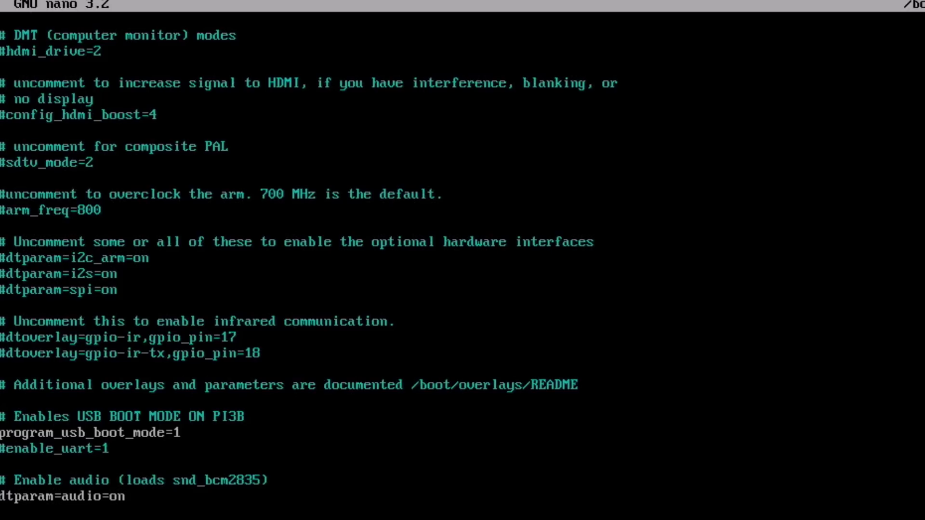
{"action": "key", "text": "Up"}
{"action": "key", "text": "Up"}
{"action": "key", "text": "Up"}
{"action": "key", "text": "Up"}
{"action": "key", "text": "Up"}
{"action": "key", "text": "BackSpace"}
Set the arm_freq value to 2147
{"action": "key", "text": "Right"}
{"action": "key", "text": "Right"}
{"action": "key", "text": "Right"}
{"action": "key", "text": "Right"}
{"action": "key", "text": "Right"}
{"action": "key", "text": "Right"}
{"action": "key", "text": "Right"}
{"action": "key", "text": "Right"}
{"action": "key", "text": "Right"}
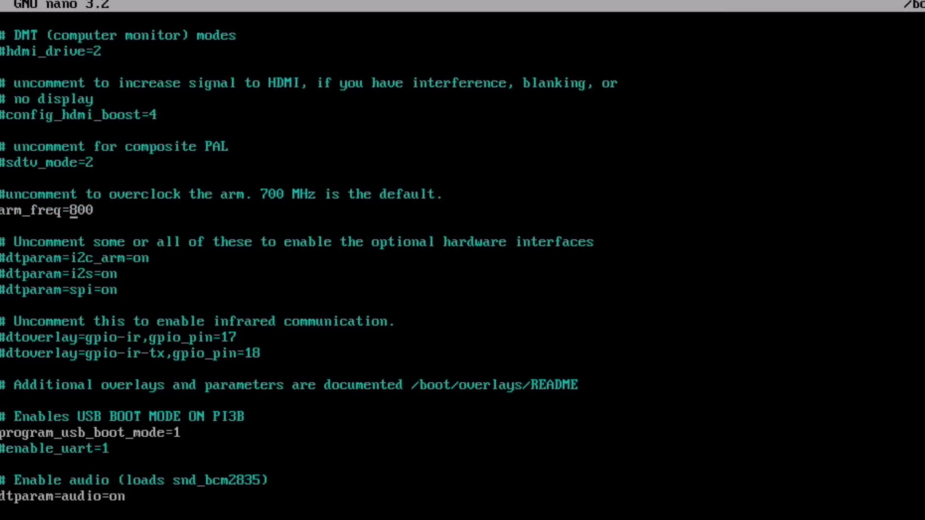
{"action": "key", "text": "Right"}
{"action": "key", "text": "Right"}
{"action": "key", "text": "Right"}
{"action": "key", "text": "BackSpace"}
{"action": "key", "text": "BackSpace"}
{"action": "key", "text": "BackSpace"}
{"action": "type", "text": "2147"}
Add the line over_voltage=8 directly below the arm_freq setting
{"action": "key", "text": "Return"}
{"action": "type", "text": "over_voltage="}
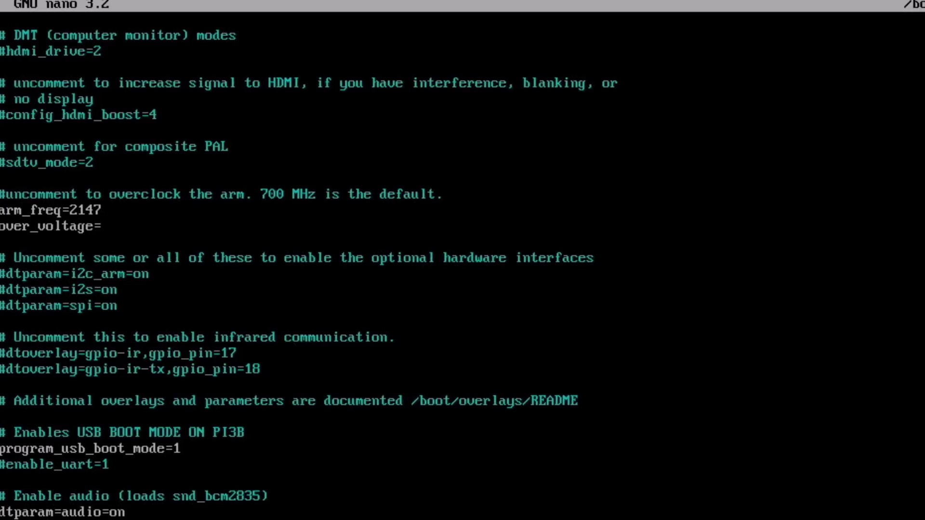
{"action": "type", "text": "8"}
Add the line dtoverlay=dwc2,dr_mode=host after a blank line below over_voltage, and exit nano saving config.txt
{"action": "key", "text": "Return"}
{"action": "key", "text": "Return"}
{"action": "type", "text": "dtoverlay=dwc2,dr_mode=ho"}
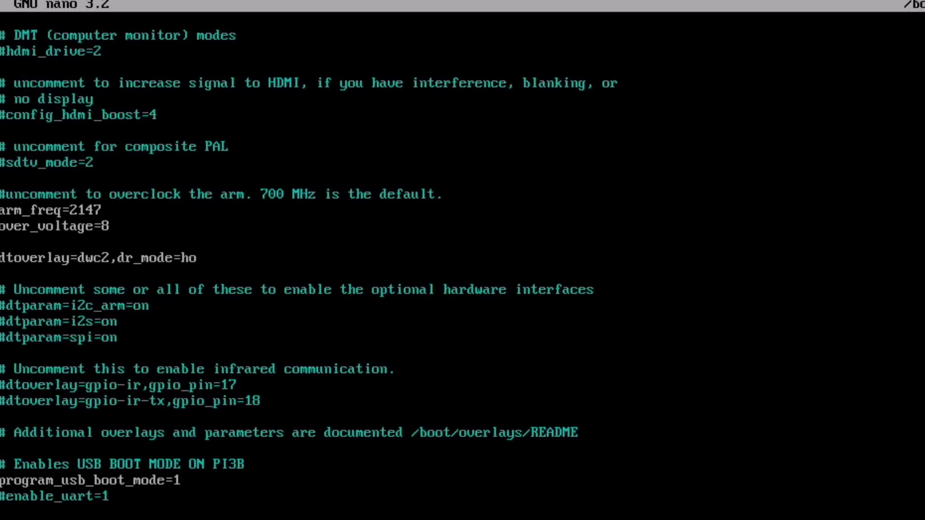
{"action": "type", "text": "st"}
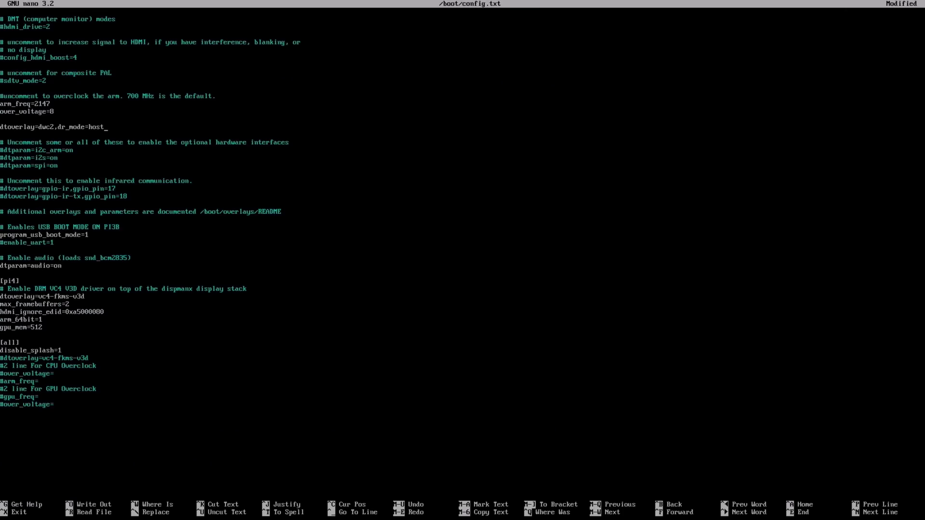
{"action": "key", "text": "ctrl+x"}
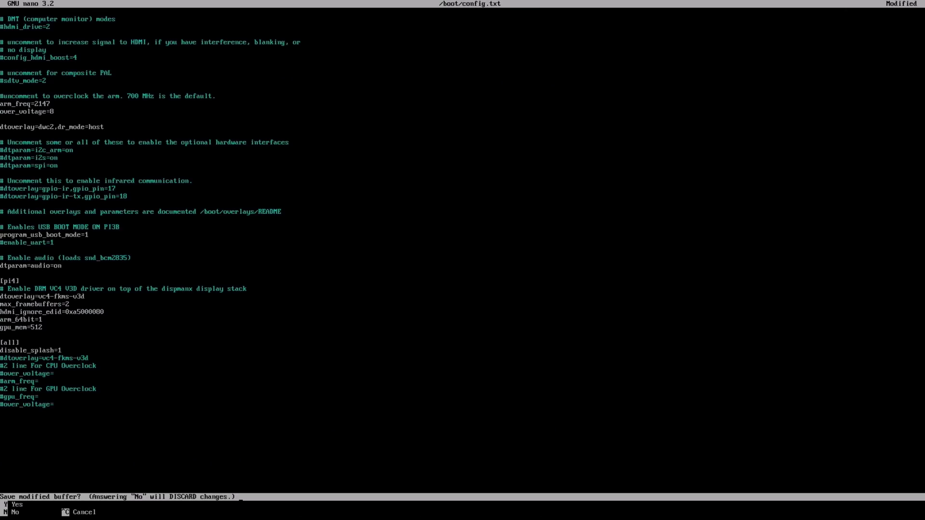
{"action": "key", "text": "Return"}
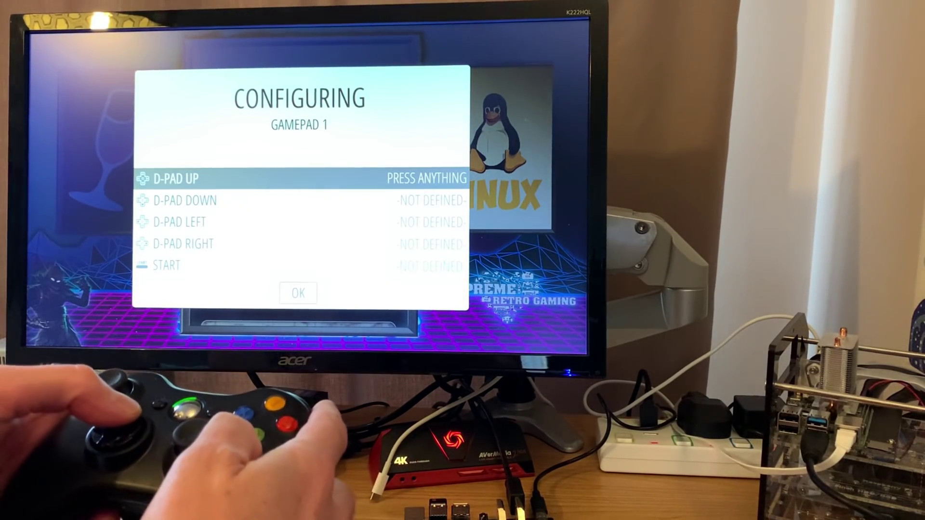
Map Gamepad 1's controls, including the d-pad, right analog directions and the guide button as Hotkey Enable, and confirm the configuration
{"action": "key", "text": "Up"}
{"action": "key", "text": "Down"}
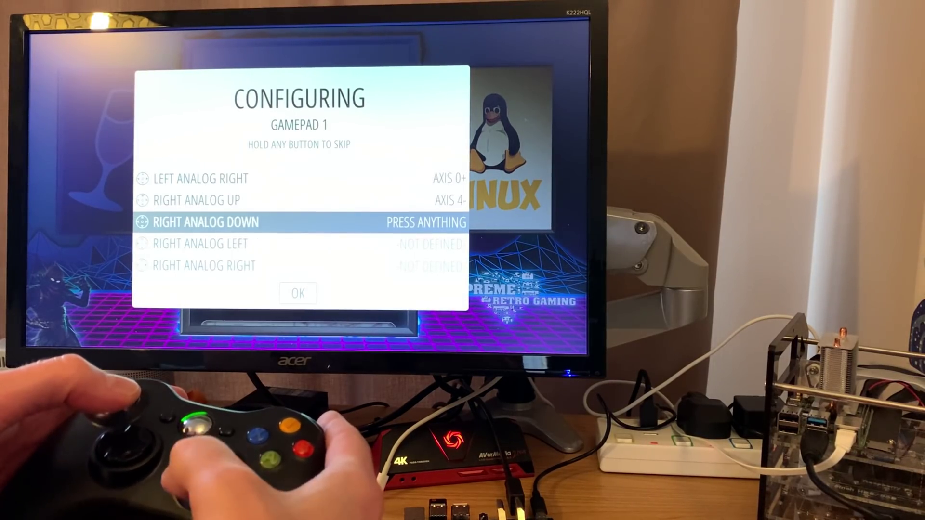
{"action": "key", "text": "Down"}
{"action": "key", "text": "Left"}
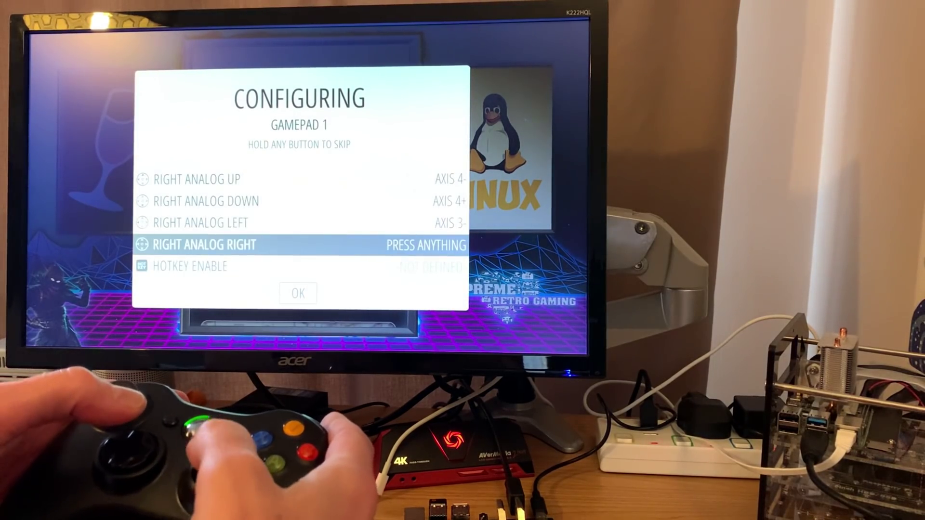
{"action": "key", "text": "Right"}
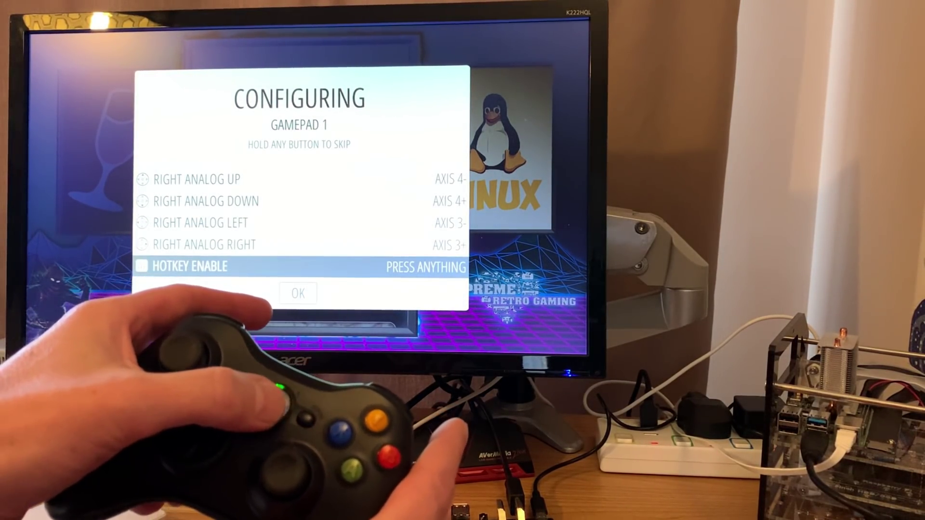
{"action": "key", "text": "super"}
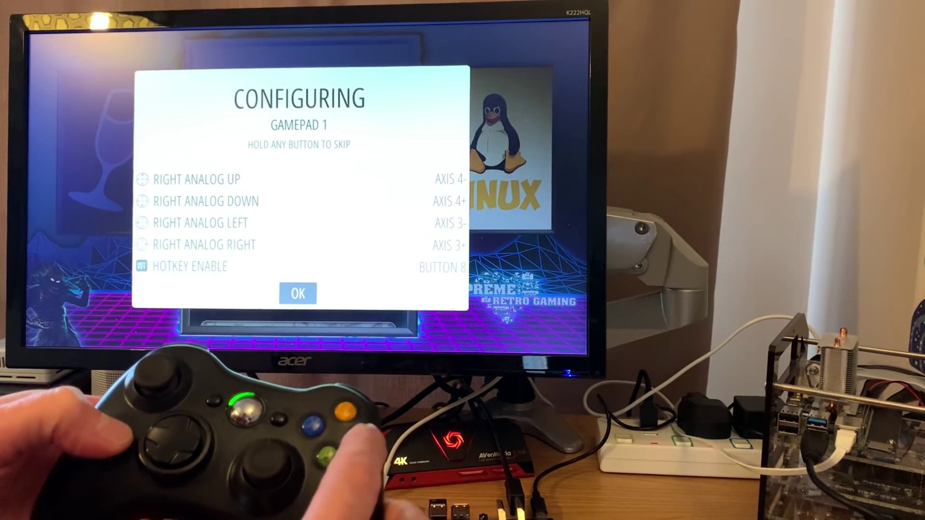
{"action": "key", "text": "Return"}
Examine which game systems and applications are offered by browsing down the system list
{"action": "key", "text": "Down"}
{"action": "key", "text": "Down"}
{"action": "key", "text": "Down"}
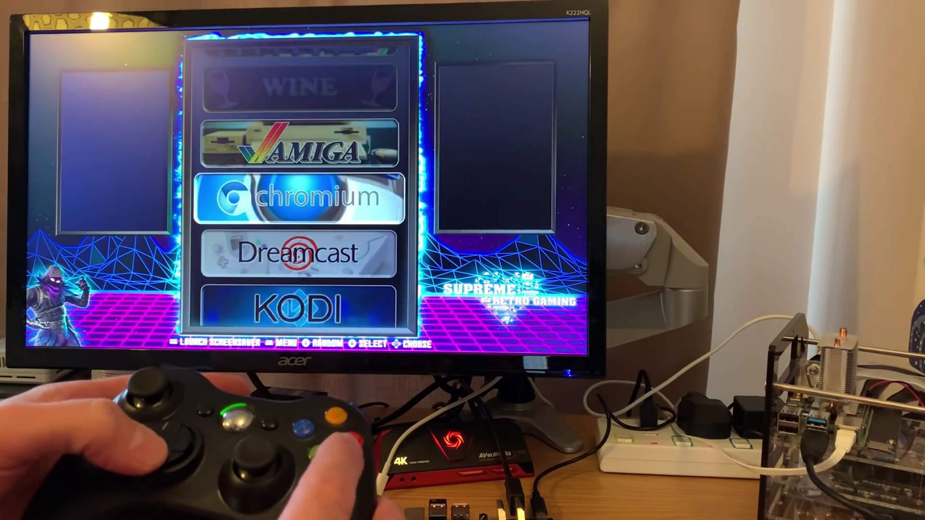
{"action": "key", "text": "Down"}
{"action": "key", "text": "Down"}
{"action": "key", "text": "Down"}
{"action": "key", "text": "Down"}
{"action": "key", "text": "Down"}
{"action": "key", "text": "Down"}
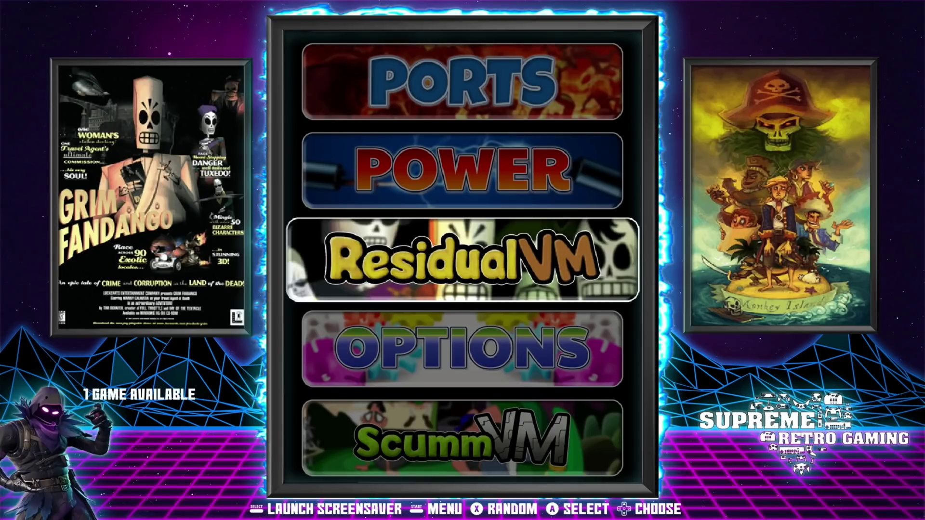
Open the Wine system and launch Mugen, starting a Kung Fu Man versus Kung Fu Man match
{"action": "key", "text": "Down"}
{"action": "key", "text": "Down"}
{"action": "key", "text": "Down"}
{"action": "key", "text": "Down"}
{"action": "key", "text": "Down"}
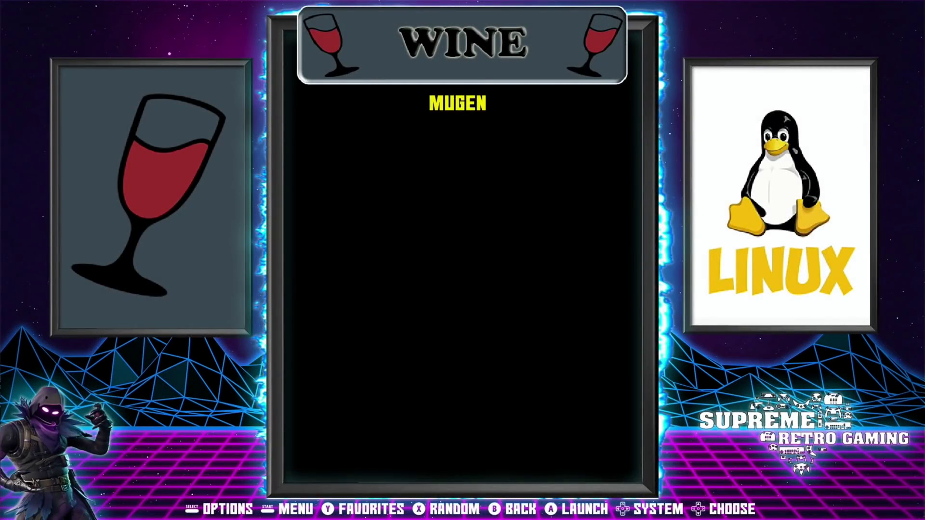
{"action": "key", "text": "Return"}
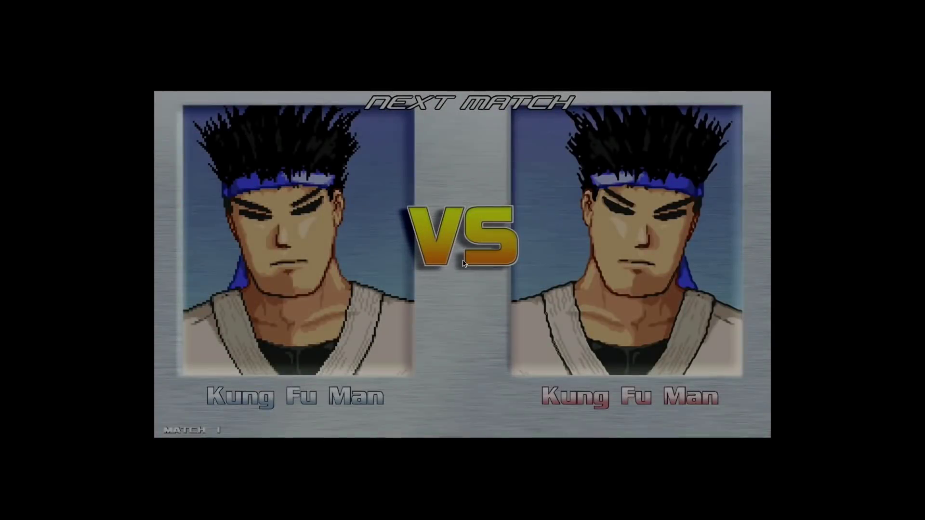
{"action": "key", "text": "Return"}
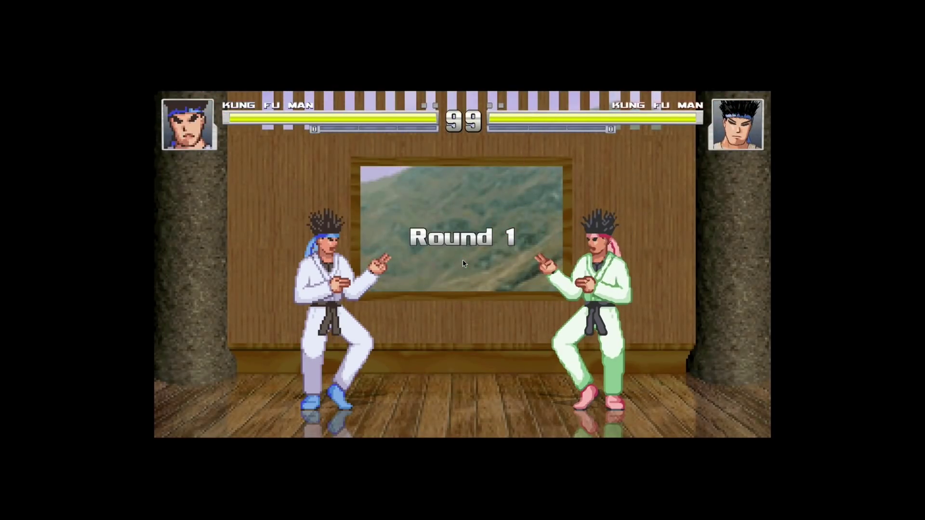
Play round 1 of the Mugen match, moving, jumping and attacking the opponent to test the game
{"action": "key", "text": "Left"}
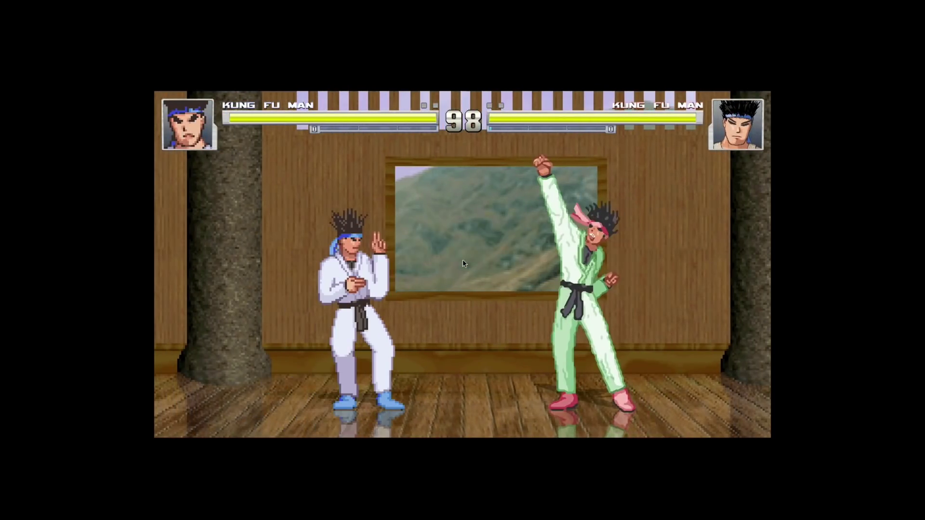
{"action": "key", "text": "Left"}
{"action": "key", "text": "z"}
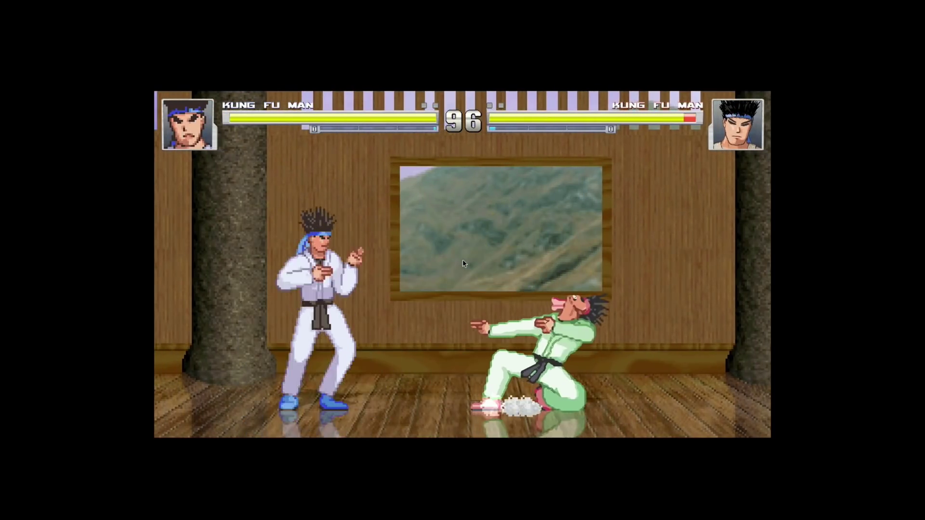
{"action": "key", "text": "Down"}
{"action": "key", "text": "c"}
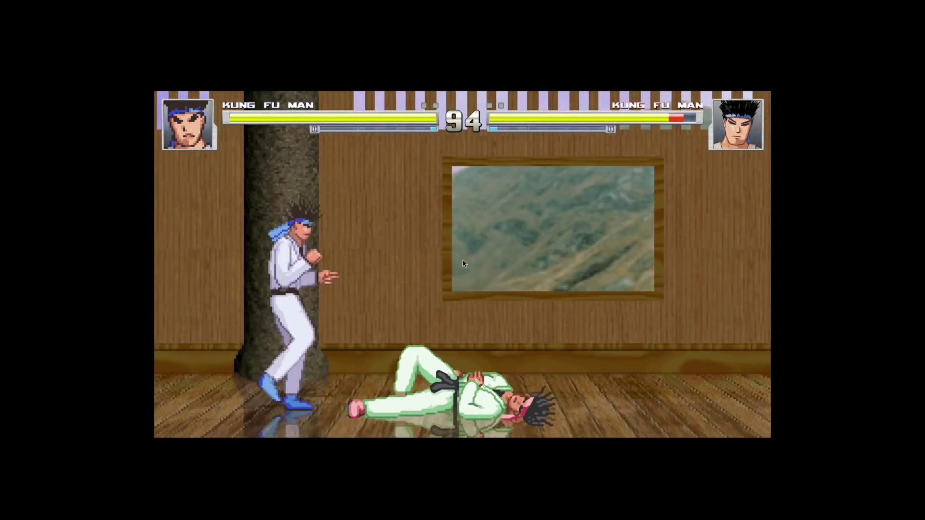
{"action": "key", "text": "Up"}
{"action": "key", "text": "Up"}
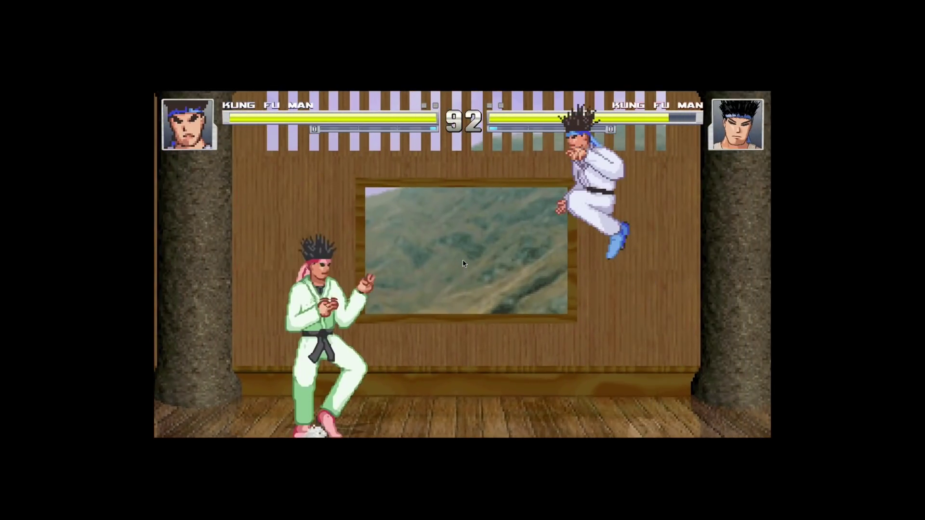
{"action": "key", "text": "a"}
{"action": "key", "text": "a"}
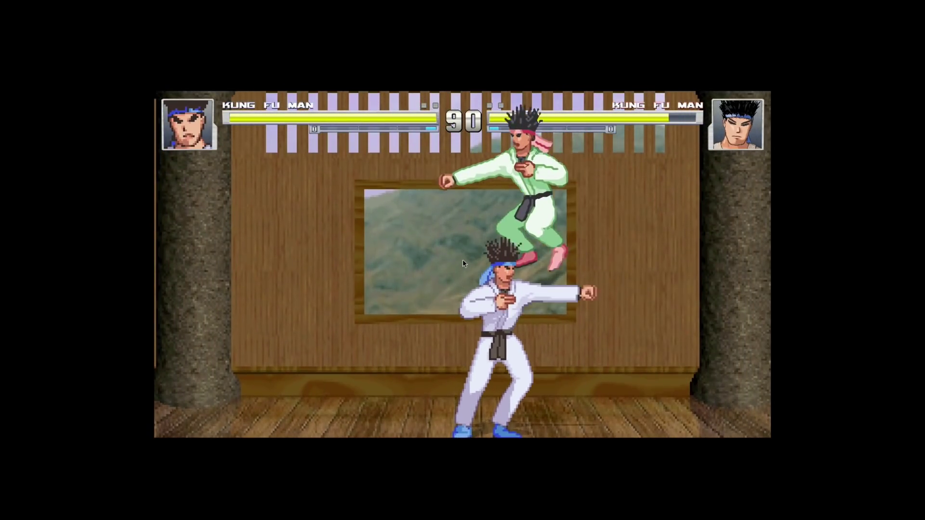
{"action": "key", "text": "Up"}
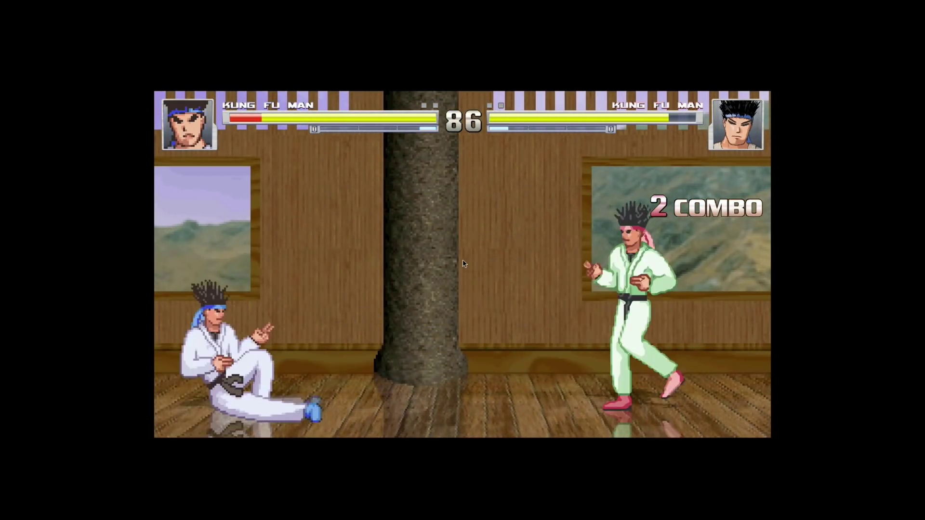
{"action": "key", "text": "Right"}
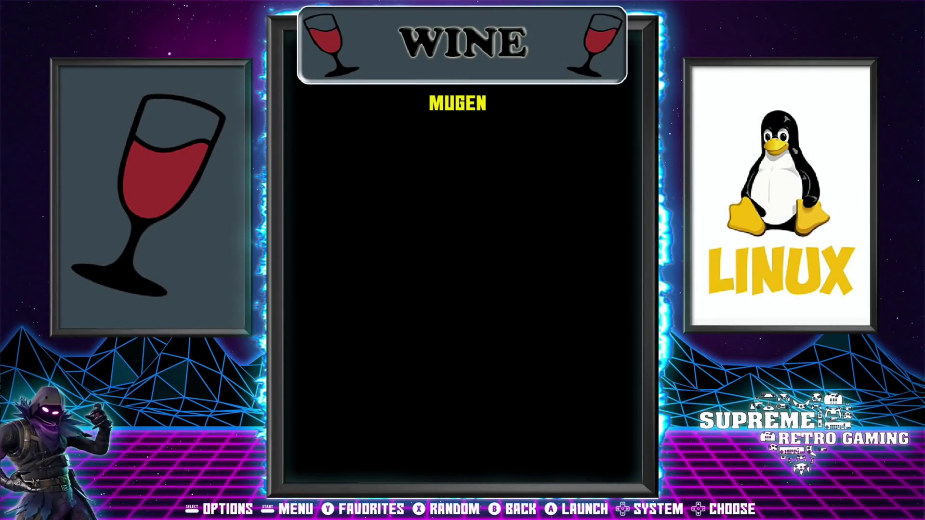
Leave the Wine game list and open the Nintendo 64 system from the system list
{"action": "key", "text": "Escape"}
{"action": "key", "text": "Escape"}
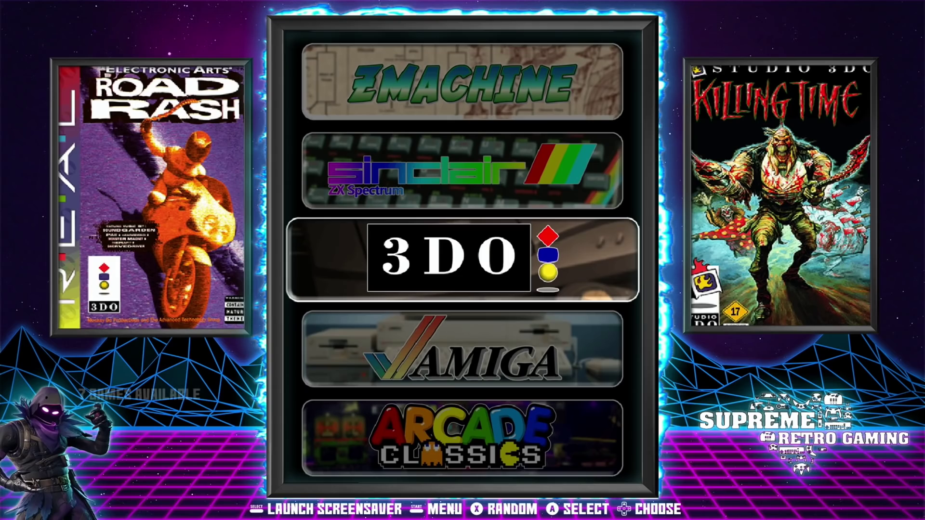
{"action": "key", "text": "Down"}
{"action": "key", "text": "Down"}
{"action": "key", "text": "Down"}
{"action": "key", "text": "Down"}
{"action": "key", "text": "Down"}
{"action": "key", "text": "Down"}
{"action": "key", "text": "Down"}
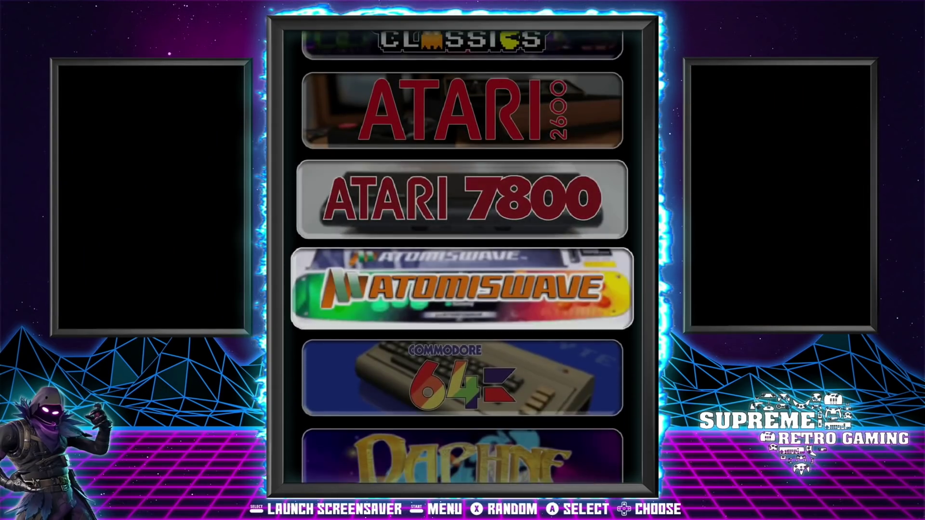
{"action": "key", "text": "Down"}
{"action": "key", "text": "Down"}
{"action": "key", "text": "Down"}
{"action": "key", "text": "Down"}
{"action": "key", "text": "Down"}
{"action": "key", "text": "Down"}
{"action": "key", "text": "Down"}
{"action": "key", "text": "Down"}
{"action": "key", "text": "Down"}
{"action": "key", "text": "Down"}
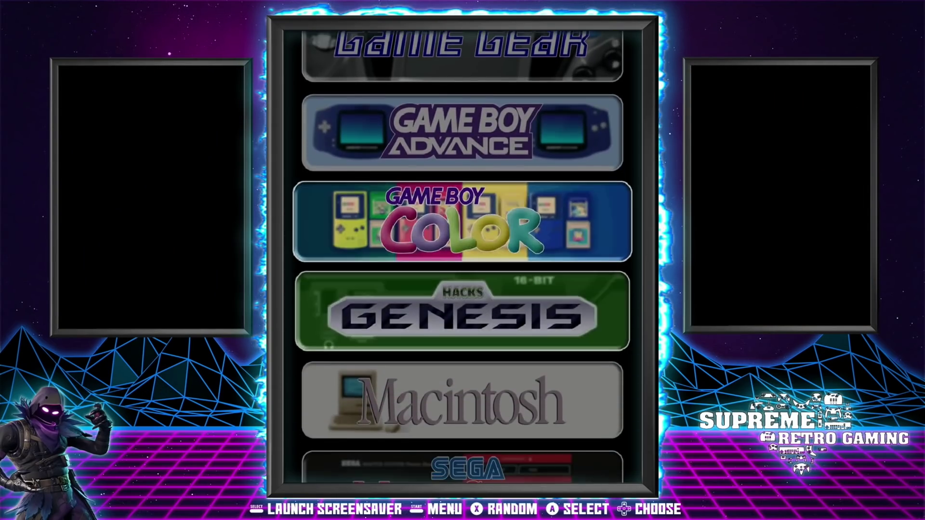
{"action": "key", "text": "Down"}
{"action": "key", "text": "Down"}
{"action": "key", "text": "Down"}
{"action": "key", "text": "Up"}
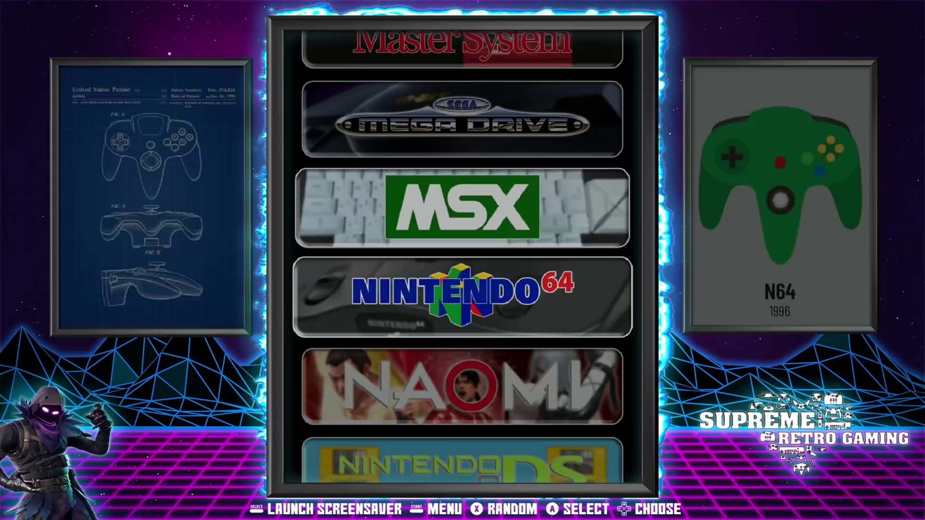
{"action": "key", "text": "Up"}
{"action": "key", "text": "Up"}
{"action": "key", "text": "Down"}
{"action": "key", "text": "Down"}
{"action": "key", "text": "Down"}
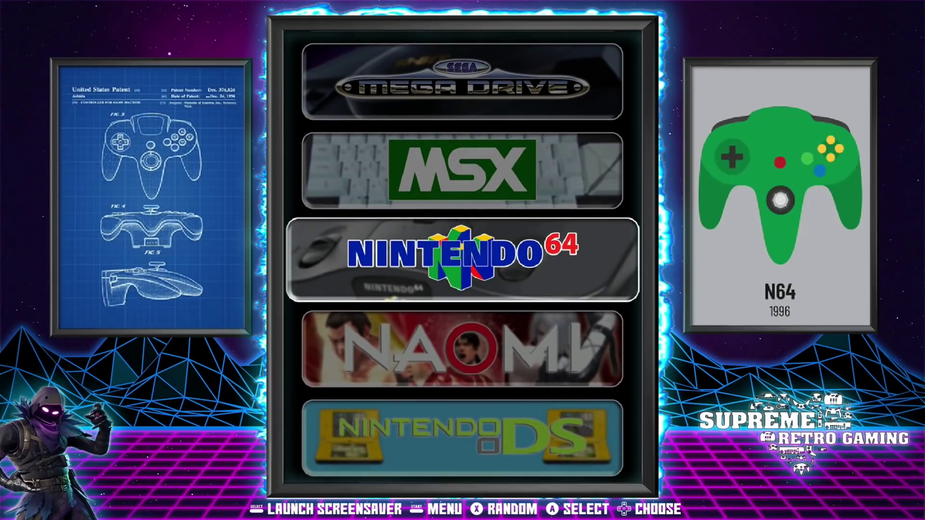
{"action": "key", "text": "Return"}
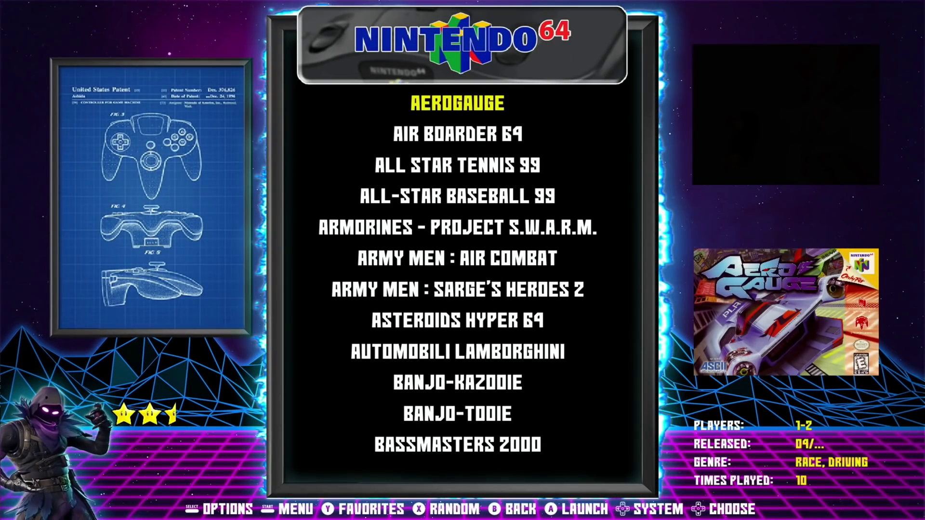
Examine which Nintendo 64 games are included by browsing down the game list from Aerogauge
{"action": "key", "text": "Down"}
{"action": "key", "text": "Down"}
{"action": "key", "text": "Down"}
{"action": "key", "text": "Down"}
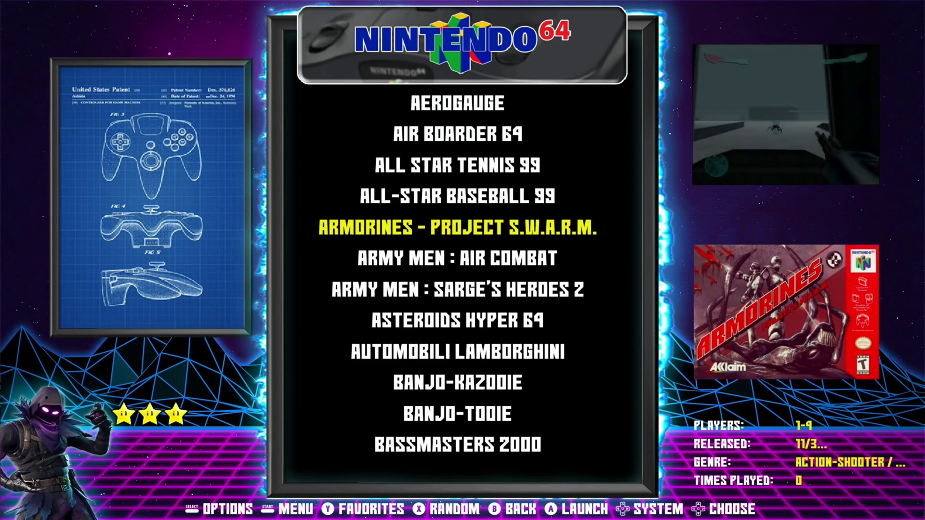
{"action": "key", "text": "Down"}
{"action": "key", "text": "Down"}
{"action": "key", "text": "Down"}
{"action": "key", "text": "Down"}
{"action": "key", "text": "Down"}
{"action": "key", "text": "Down"}
{"action": "key", "text": "Down"}
{"action": "key", "text": "Down"}
{"action": "key", "text": "Down"}
{"action": "key", "text": "Down"}
{"action": "key", "text": "Down"}
{"action": "key", "text": "Down"}
{"action": "key", "text": "Down"}
{"action": "key", "text": "Down"}
{"action": "key", "text": "Down"}
{"action": "key", "text": "Down"}
{"action": "key", "text": "Down"}
{"action": "key", "text": "Down"}
{"action": "key", "text": "Down"}
{"action": "key", "text": "Down"}
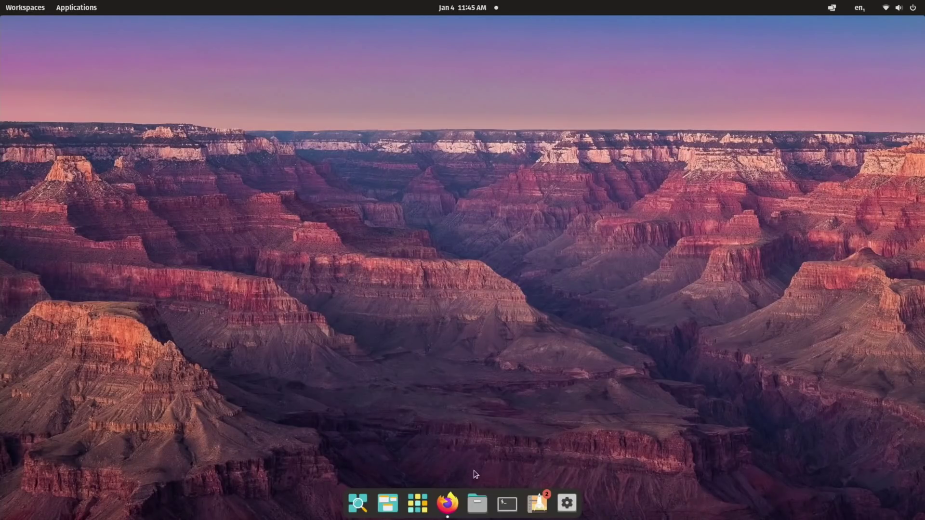
Switch to Firefox, go from the Supreme RetroPie page to the Patreon post "Merry christmas and Public Link update", and examine its image download links
{"action": "left_click", "coordinate": [448, 503]}
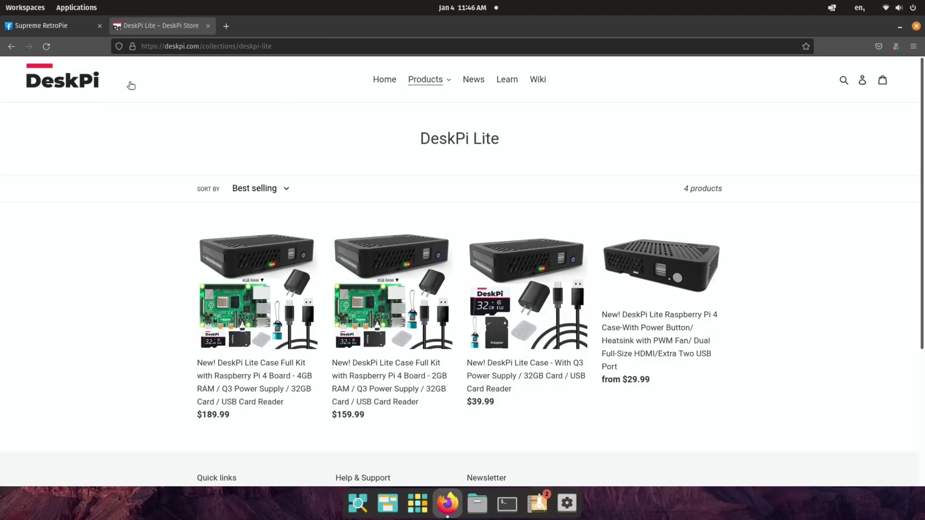
{"action": "left_click", "coordinate": [62, 30]}
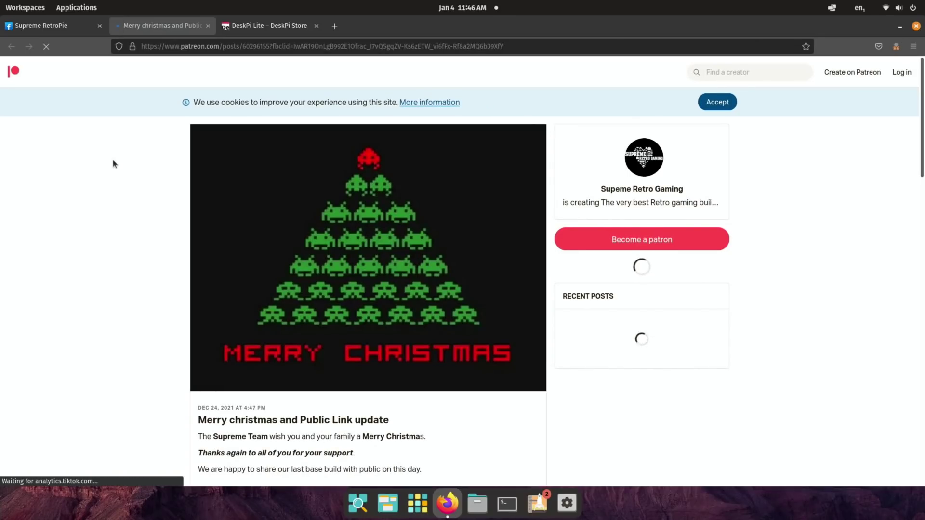
{"action": "scroll", "coordinate": [112, 164], "scroll_direction": "down", "scroll_amount": 5}
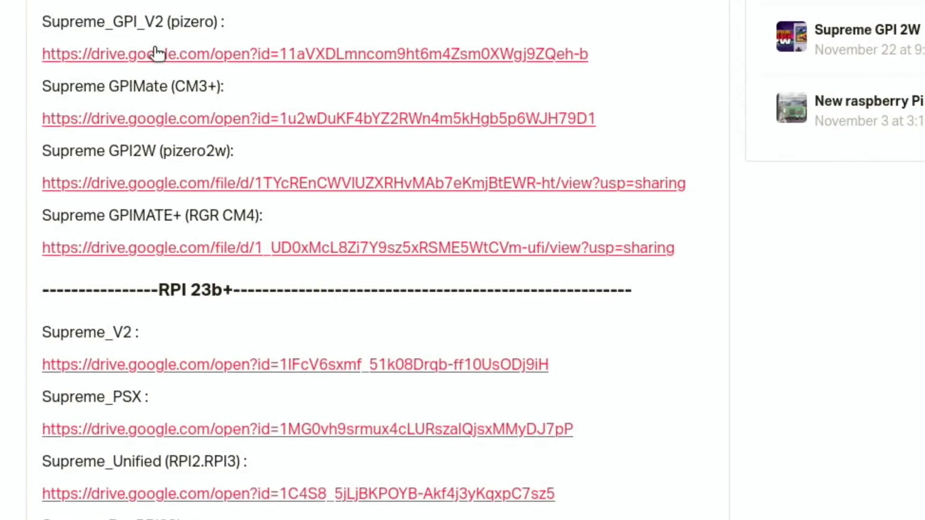
{"action": "scroll", "coordinate": [156, 53], "scroll_direction": "down", "scroll_amount": 5}
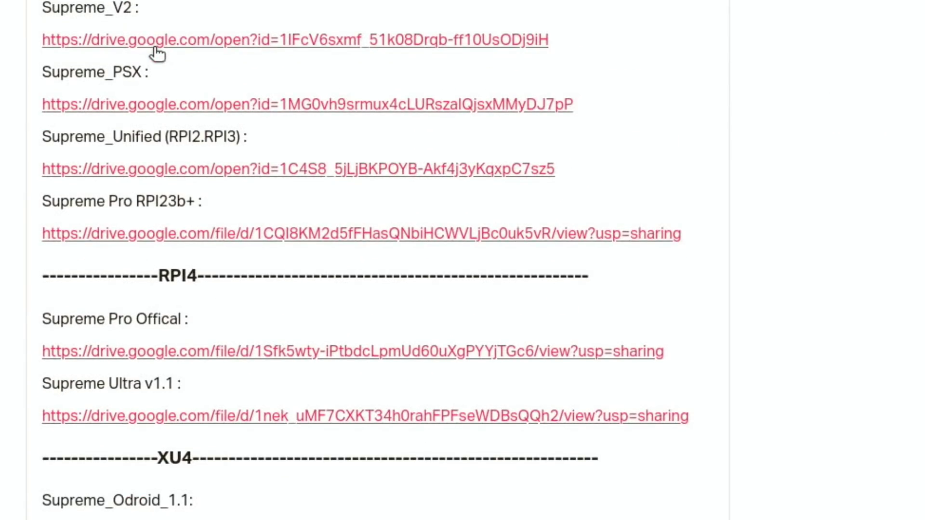
{"action": "scroll", "coordinate": [156, 53], "scroll_direction": "down", "scroll_amount": 2}
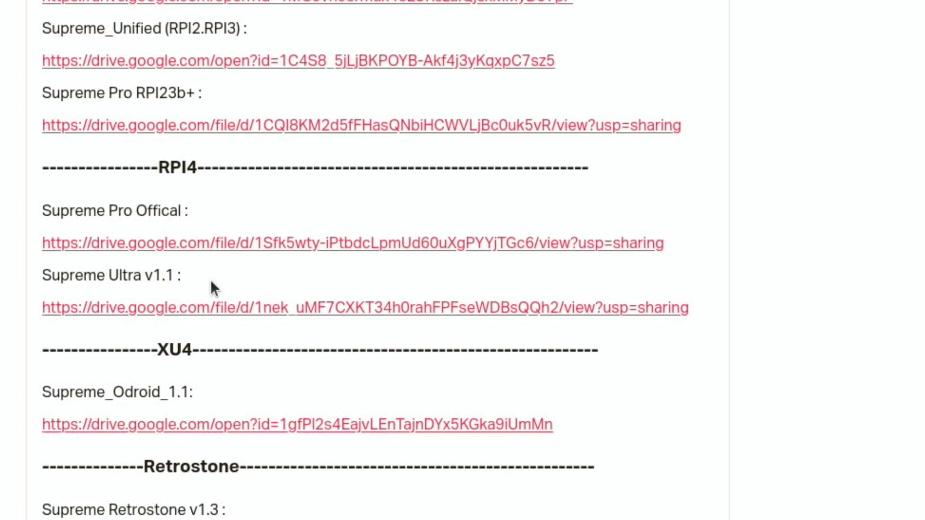
{"action": "scroll", "coordinate": [597, 282], "scroll_direction": "down", "scroll_amount": 10}
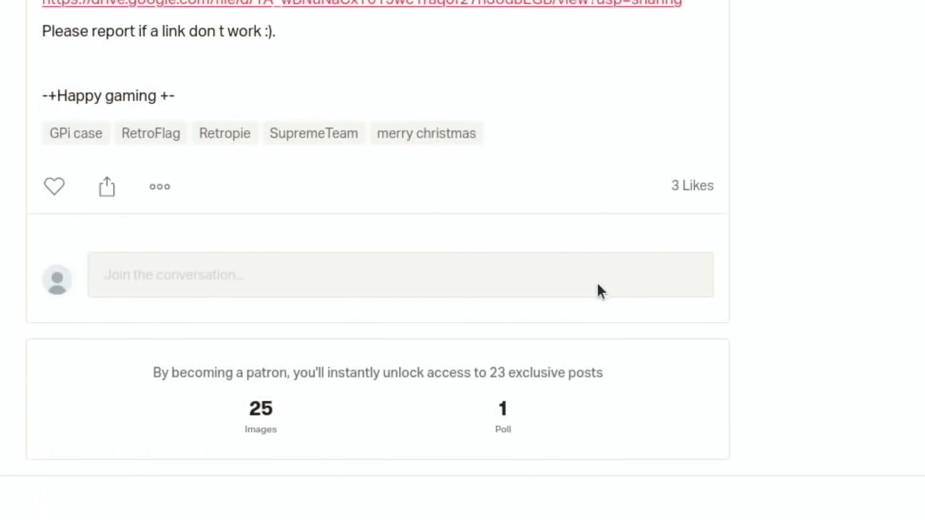
{"action": "scroll", "coordinate": [597, 282], "scroll_direction": "up", "scroll_amount": 20}
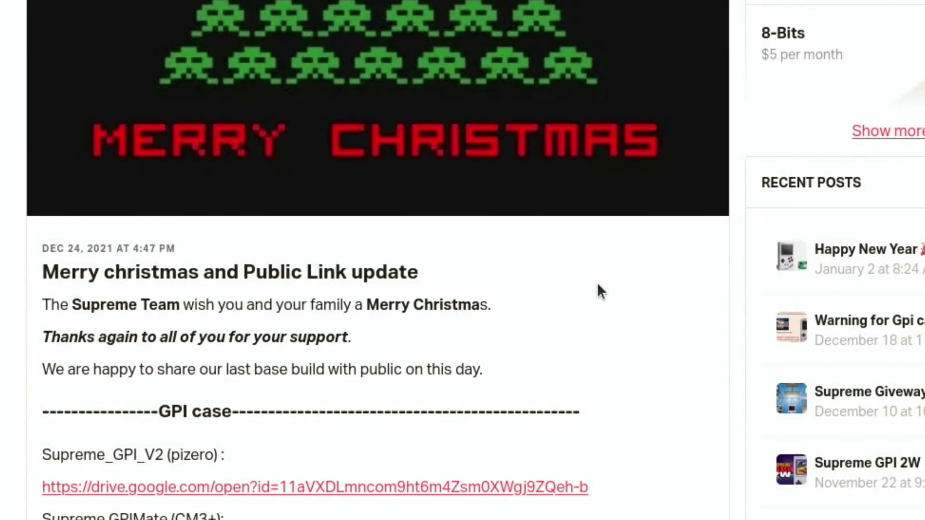
{"action": "scroll", "coordinate": [597, 282], "scroll_direction": "up", "scroll_amount": 3}
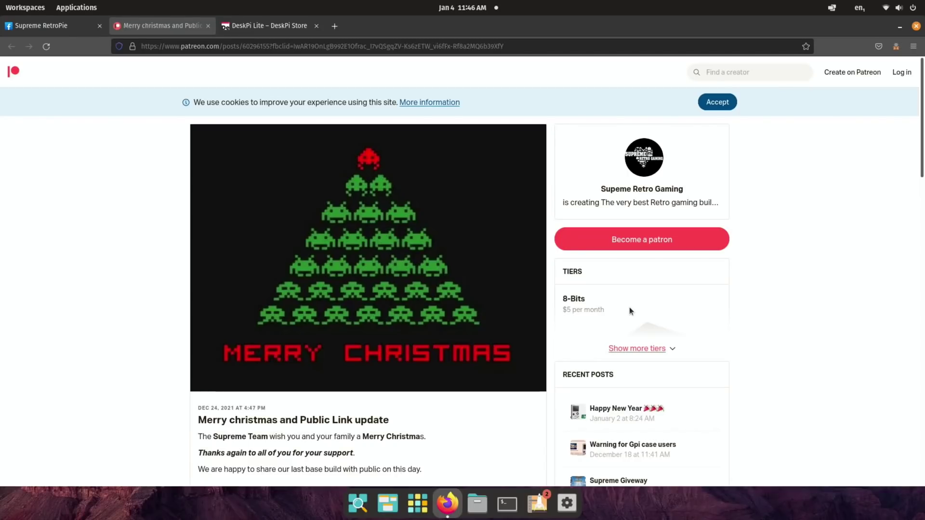